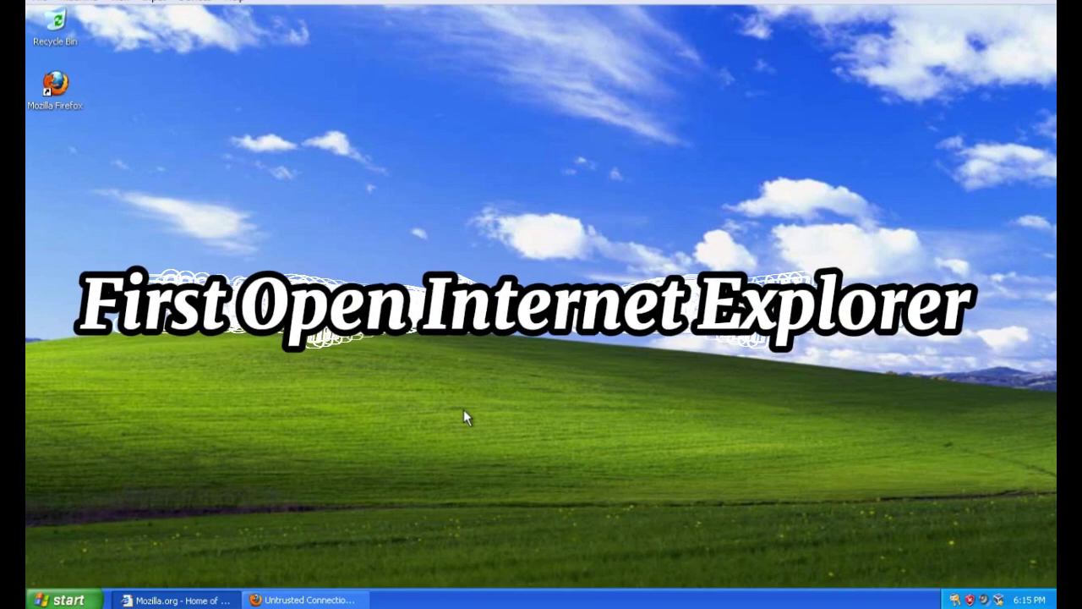
- Restore the minimized Mozilla.org Internet Explorer window from the taskbar
left_click(212, 599)
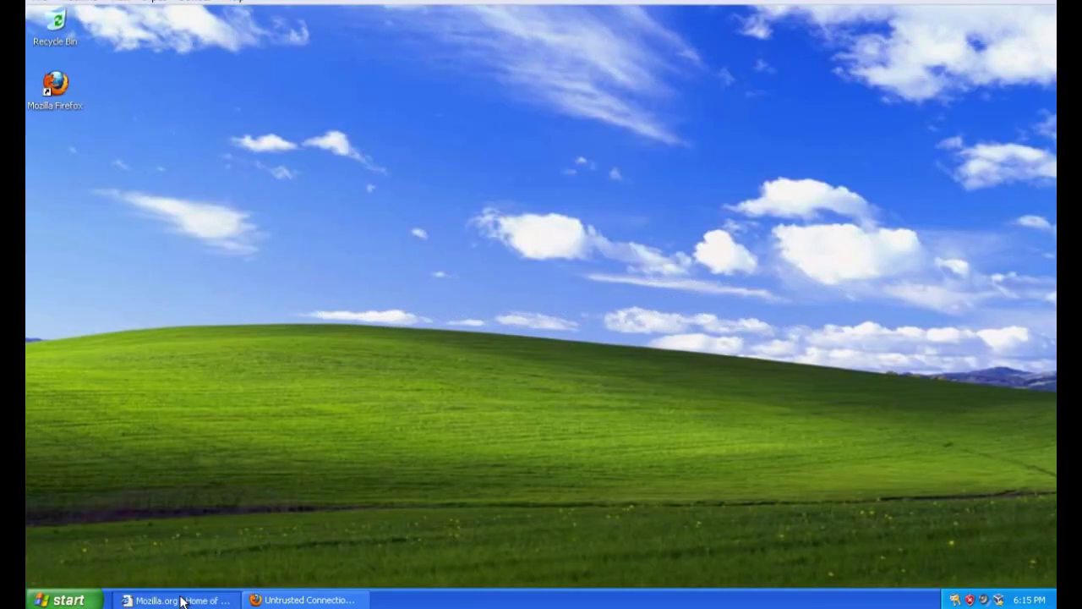
left_click(184, 600)
- Load the web.archive.org link to Firefox Setup 18.0.exe in Internet Explorer's address bar
right_click(192, 598)
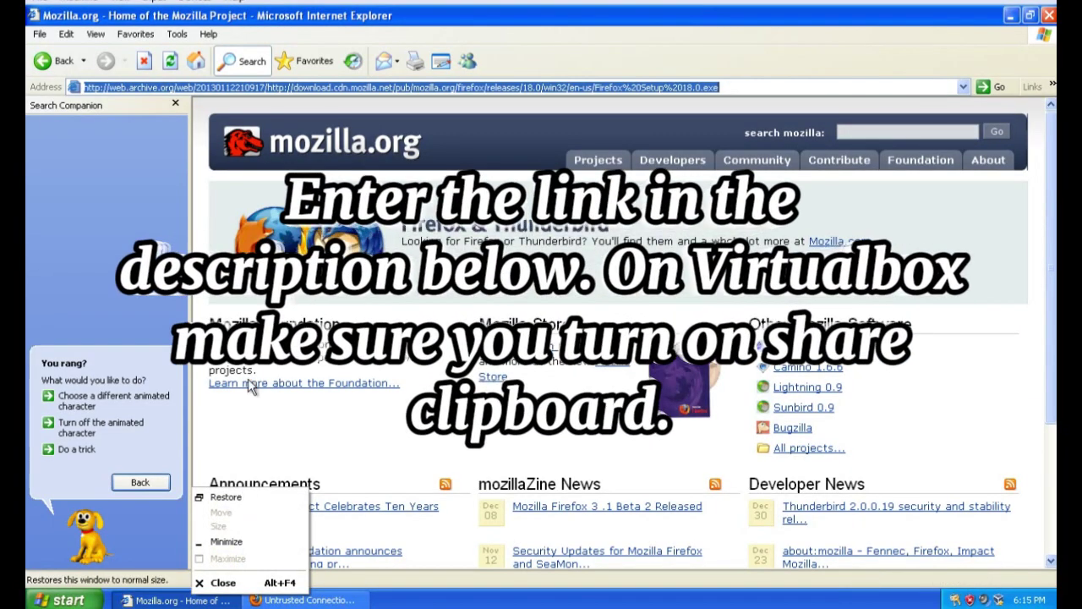
key("Escape")
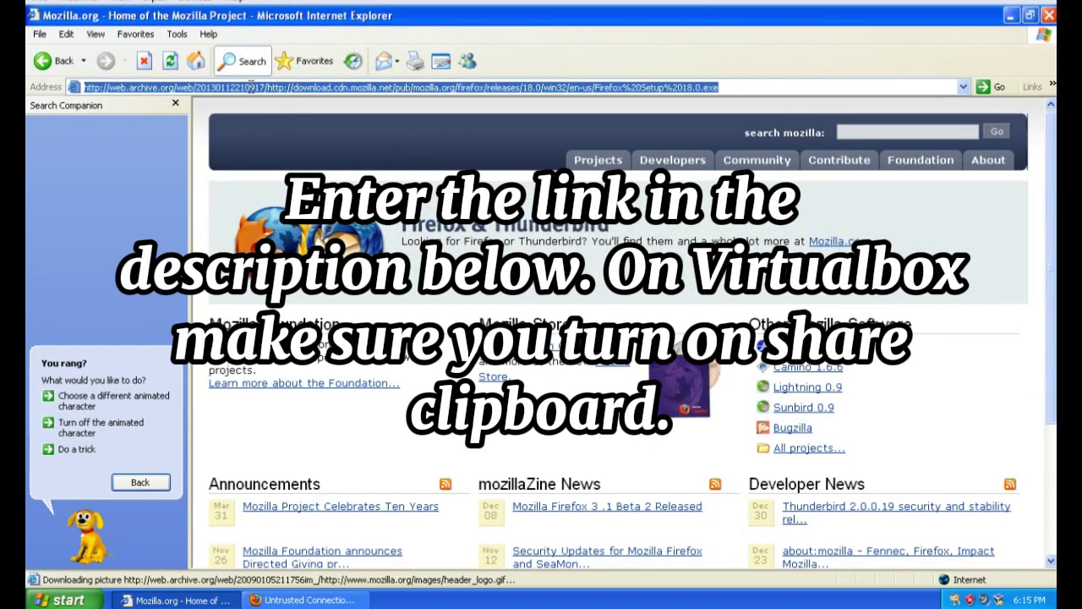
left_click(250, 87)
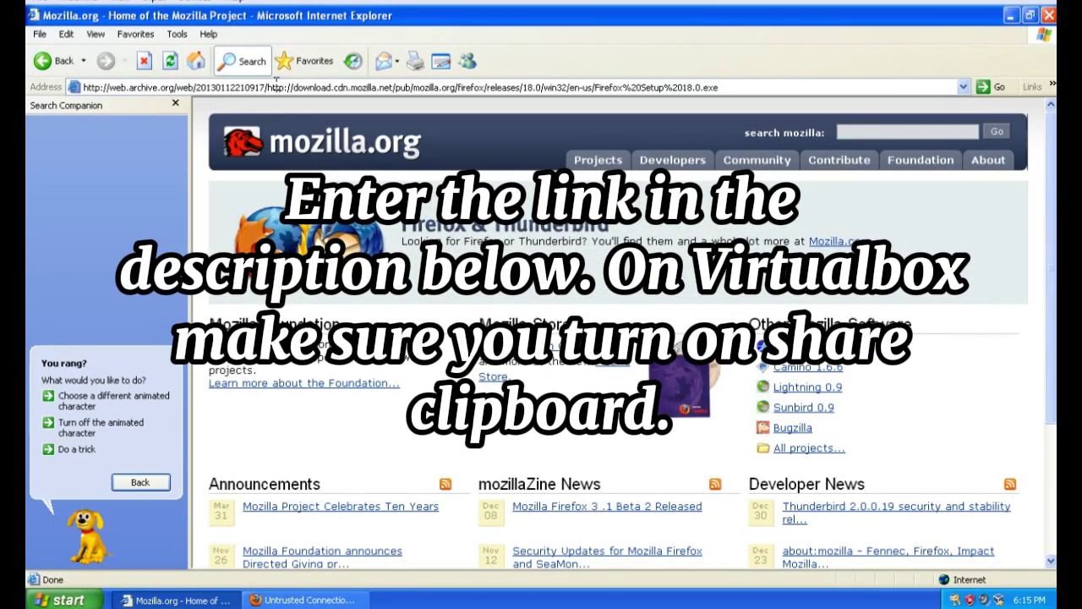
left_click_drag(275, 88, 82, 87)
key("ctrl+a")
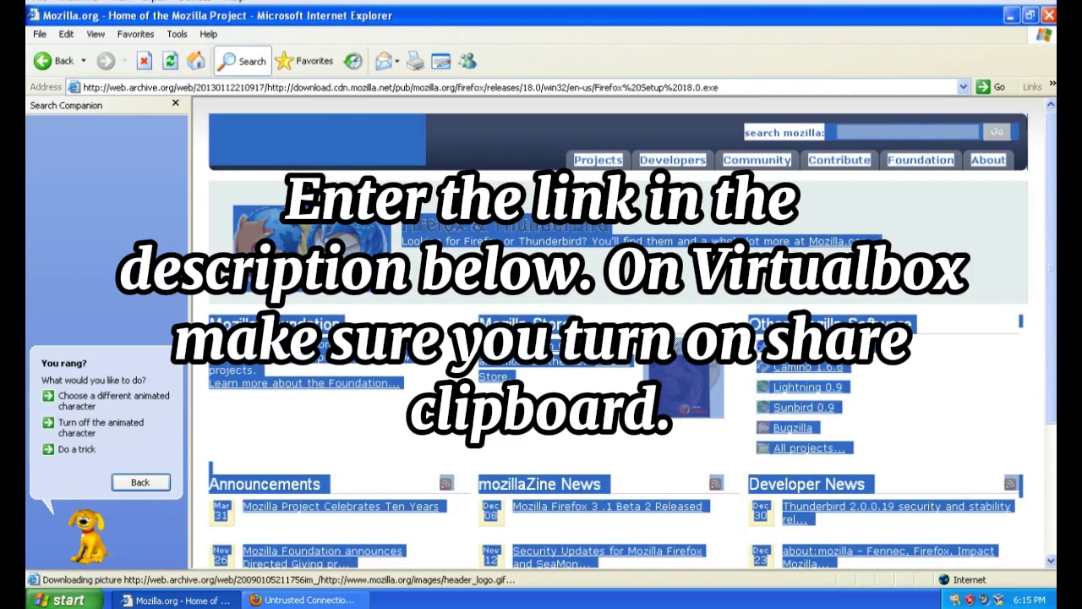
left_click(397, 88)
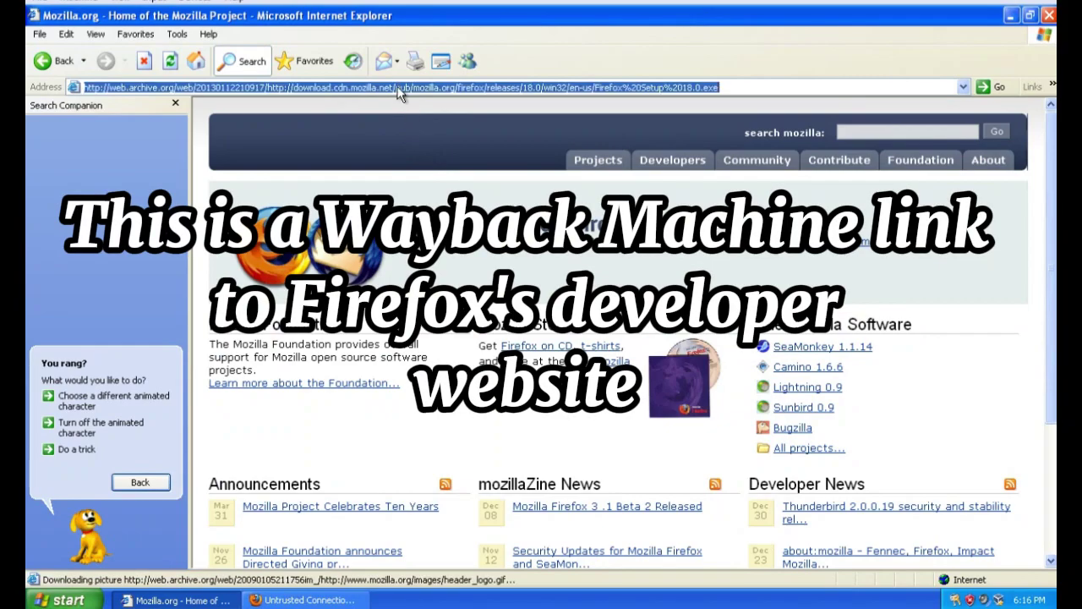
left_click(396, 87)
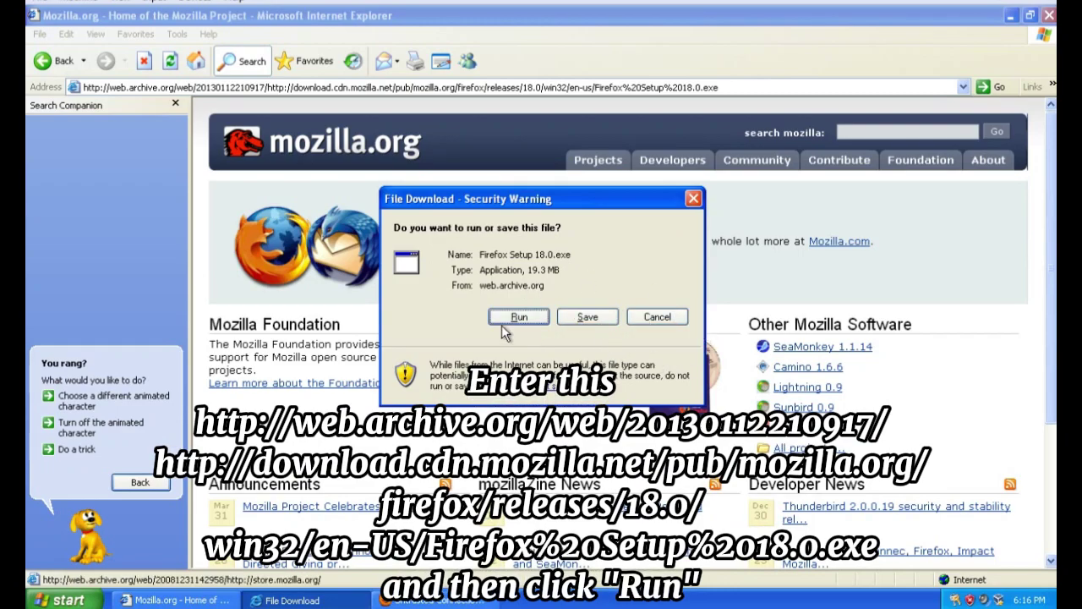
- Run the Firefox 18.0 download, dismiss the unsigned-file warning, and open Windows Explorer from Accessories
left_click(506, 321)
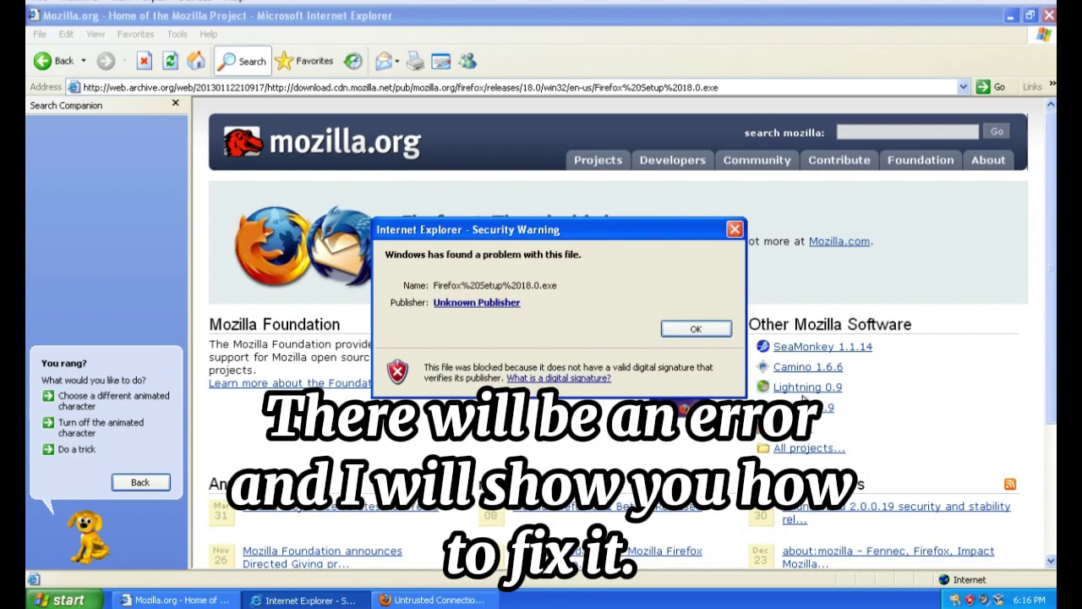
left_click(695, 329)
left_click(74, 598)
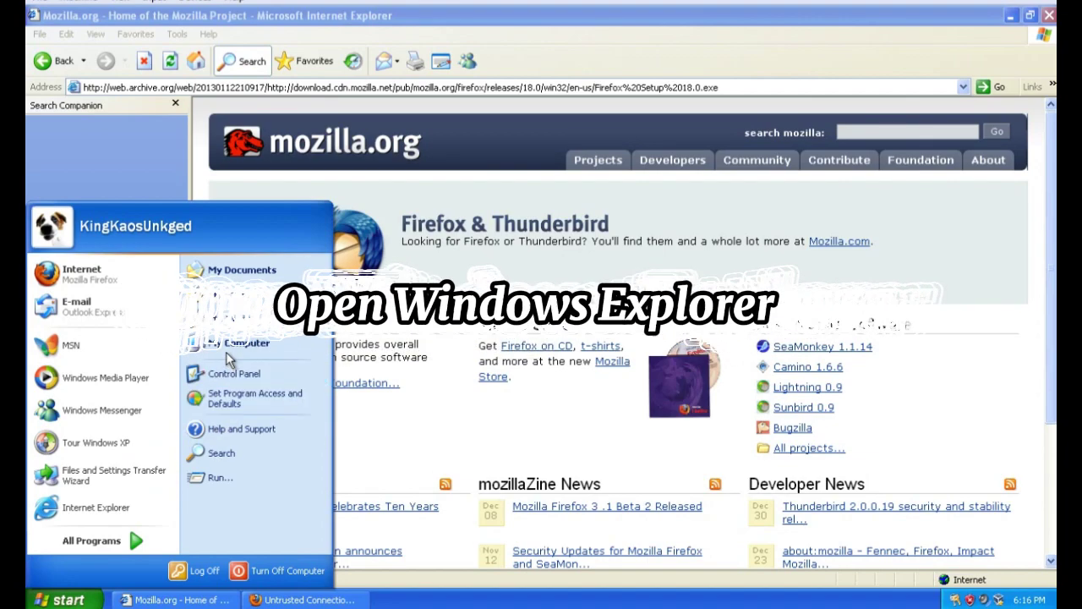
left_click(144, 538)
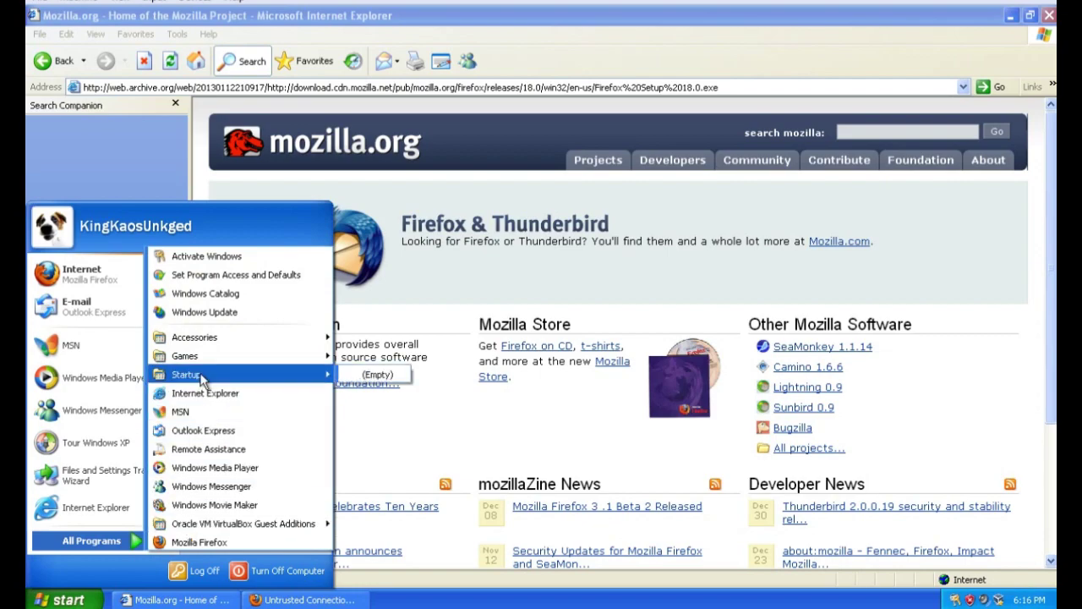
mouse_move(208, 338)
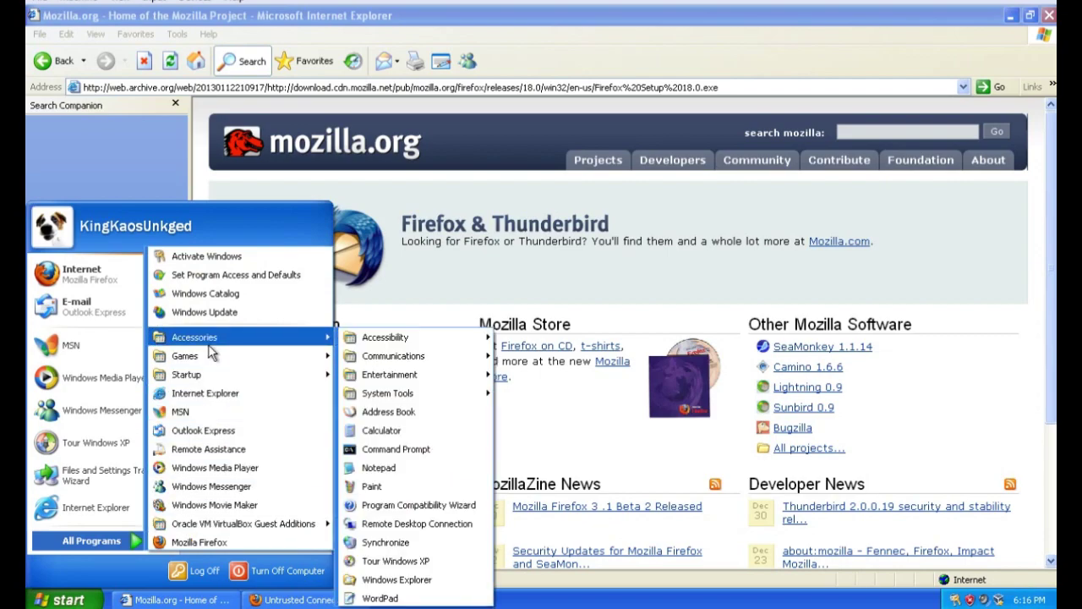
left_click(389, 581)
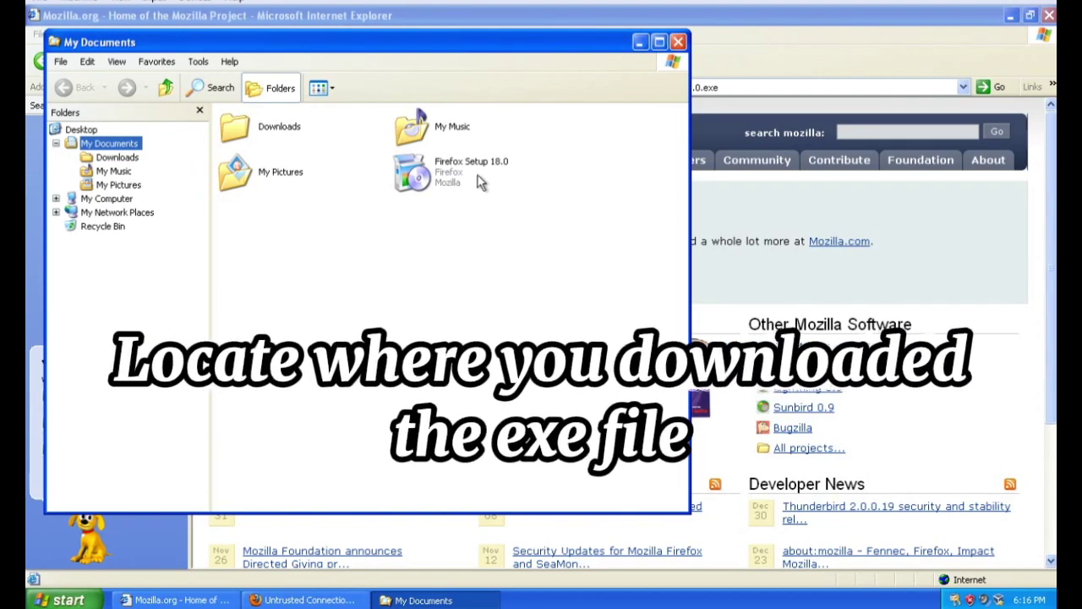
- Launch Firefox Setup 18.0 from My Documents, allow it to run, and pass the Welcome page
left_click(465, 180)
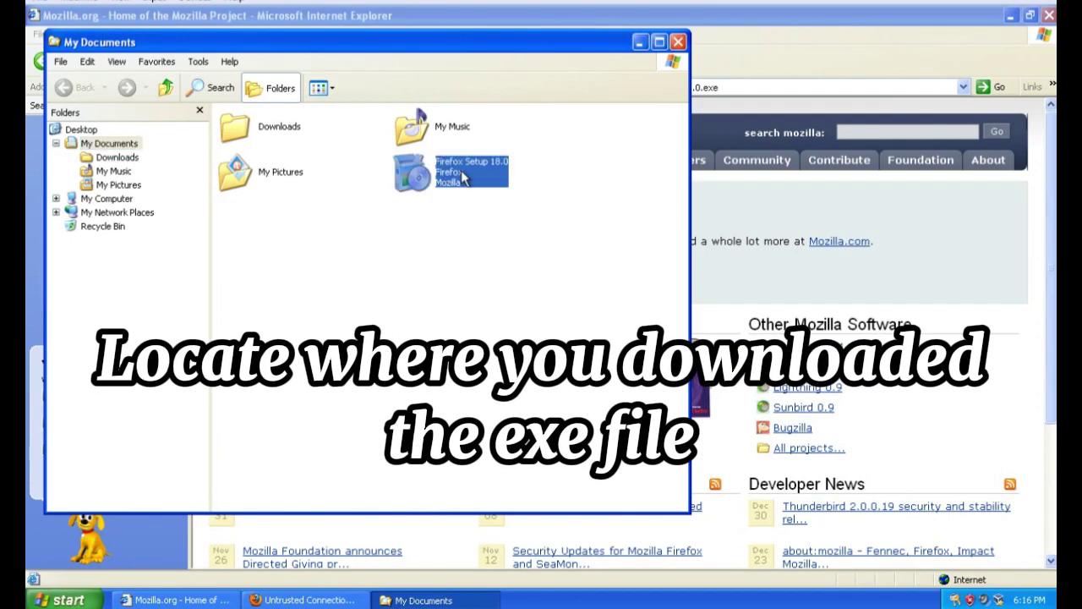
double_click(464, 176)
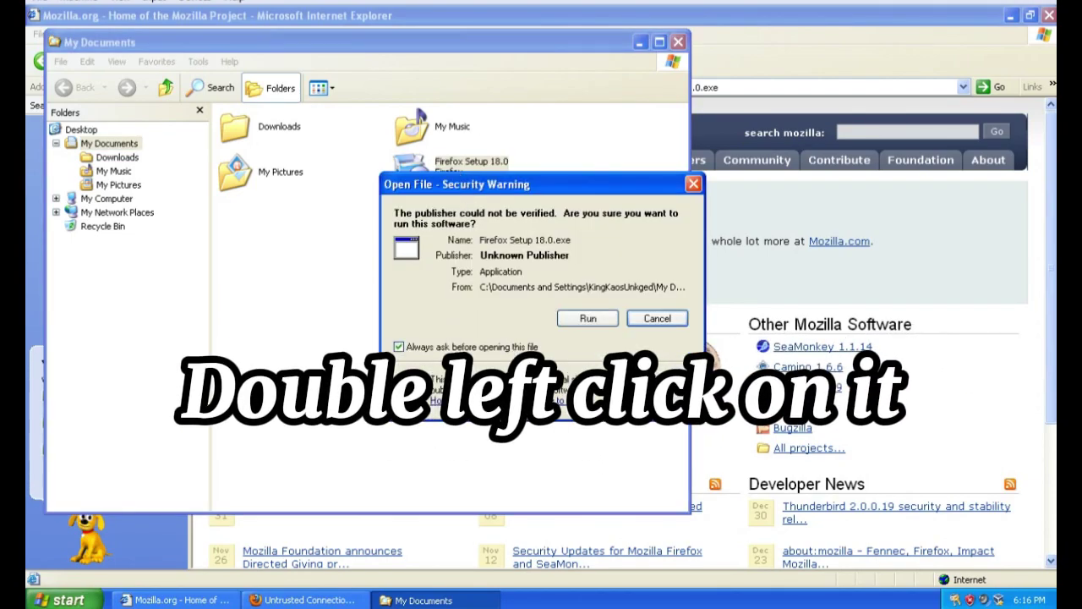
left_click(588, 318)
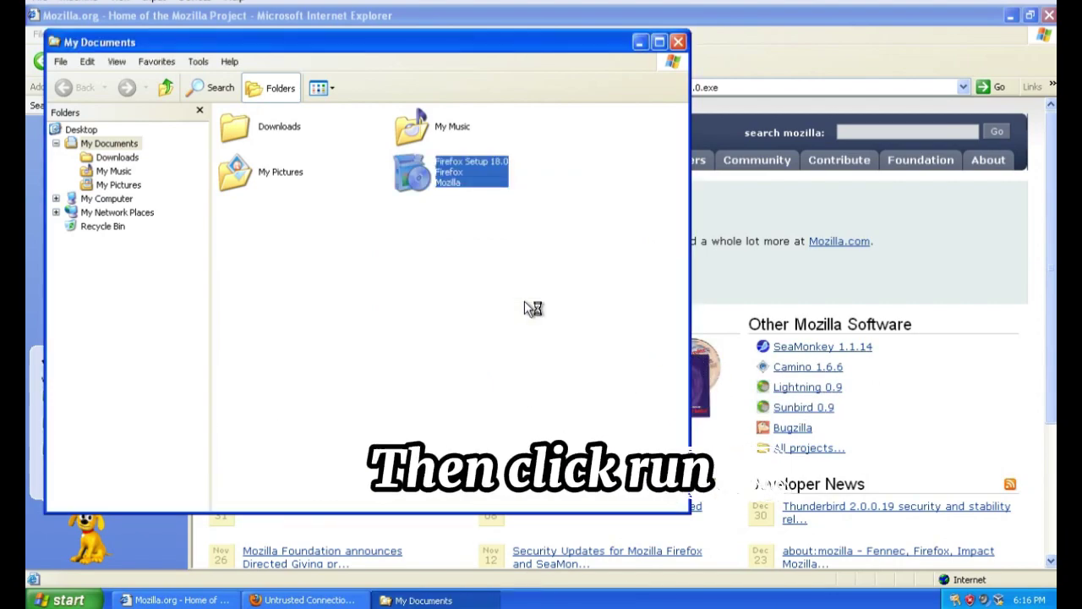
left_click(634, 435)
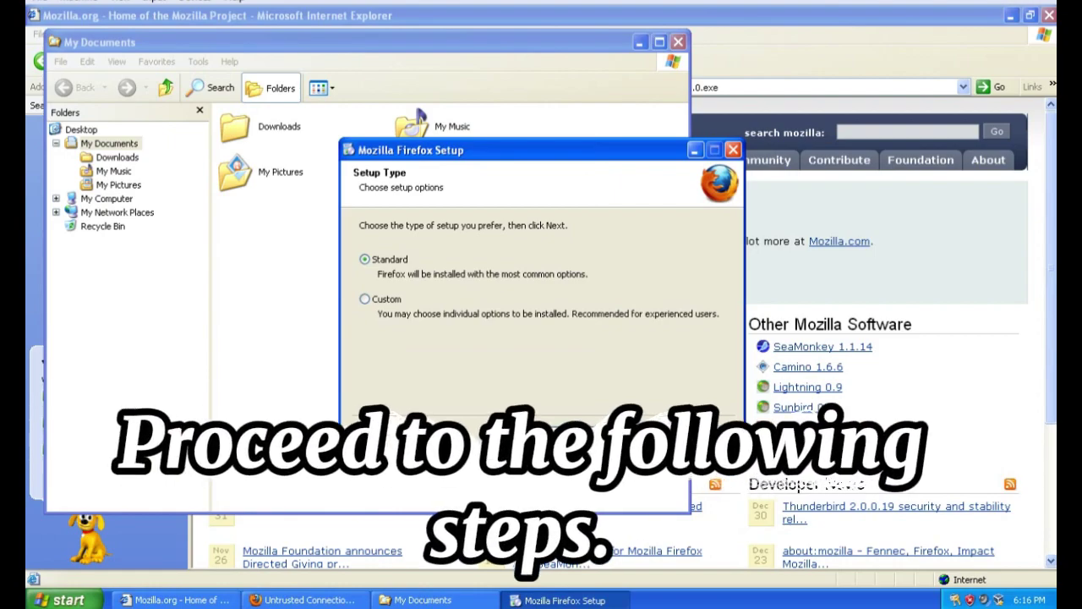
- Choose Standard setup and close the running Firefox window and its tabs when prompted
left_click(634, 435)
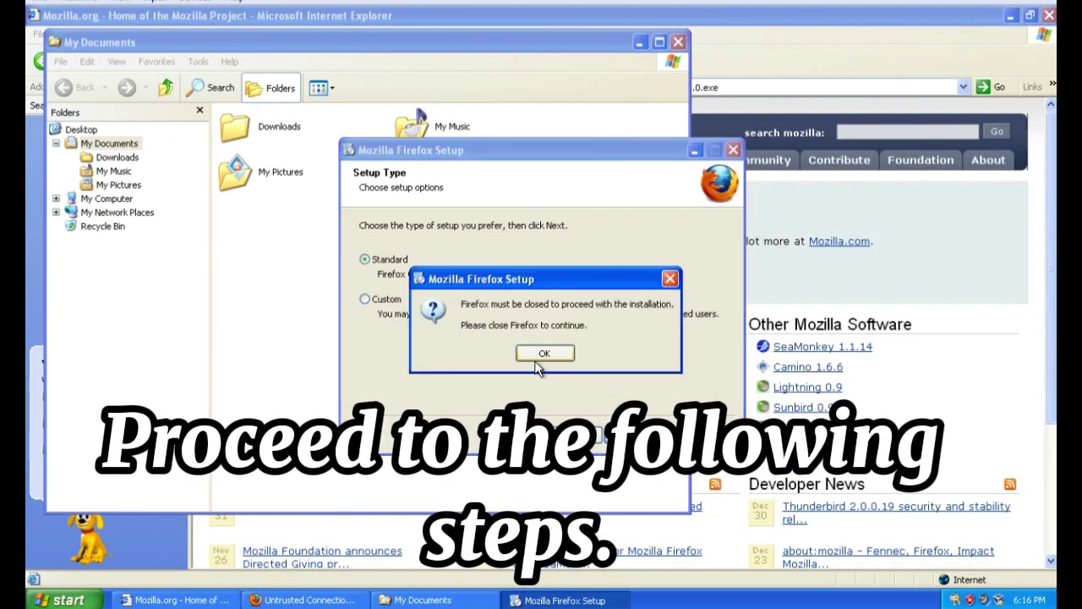
left_click(543, 354)
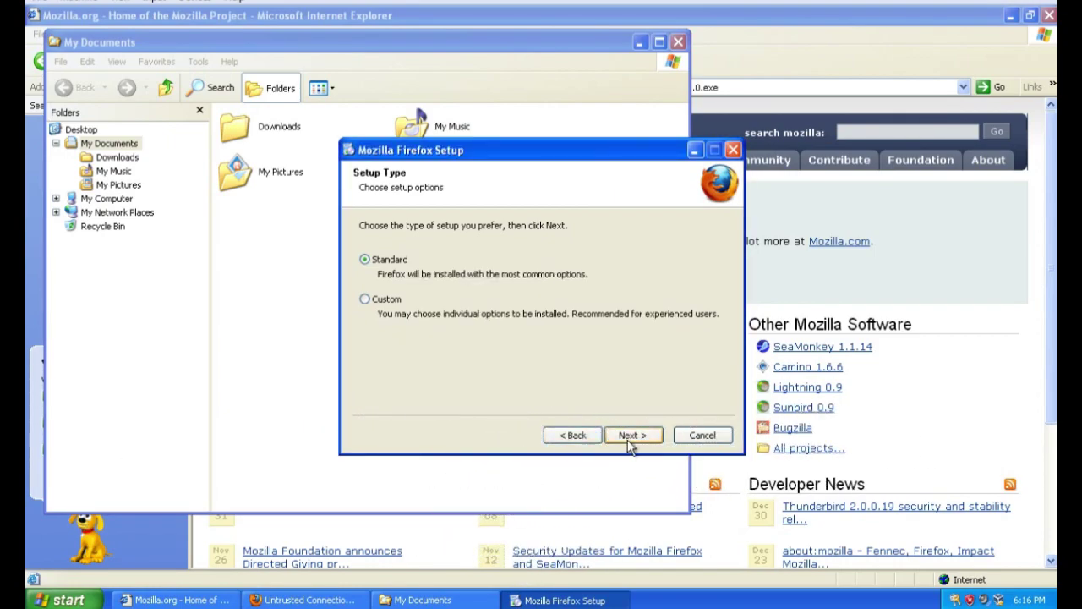
left_click(304, 600)
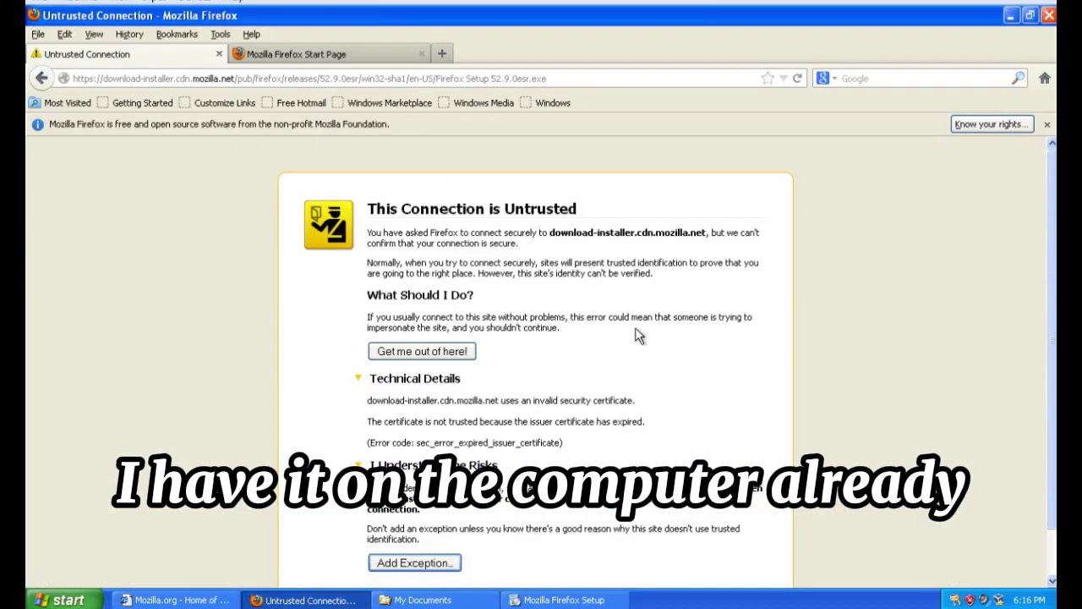
left_click(1046, 17)
left_click(526, 339)
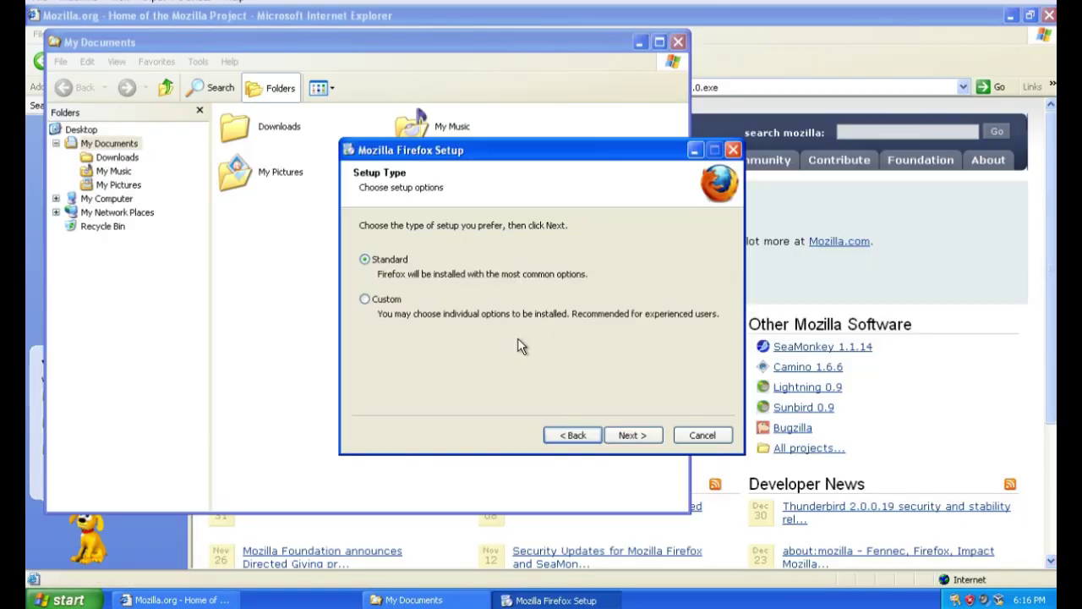
- Complete the Standard upgrade into C:\Program Files\Mozilla Firefox and finish setup
left_click(634, 434)
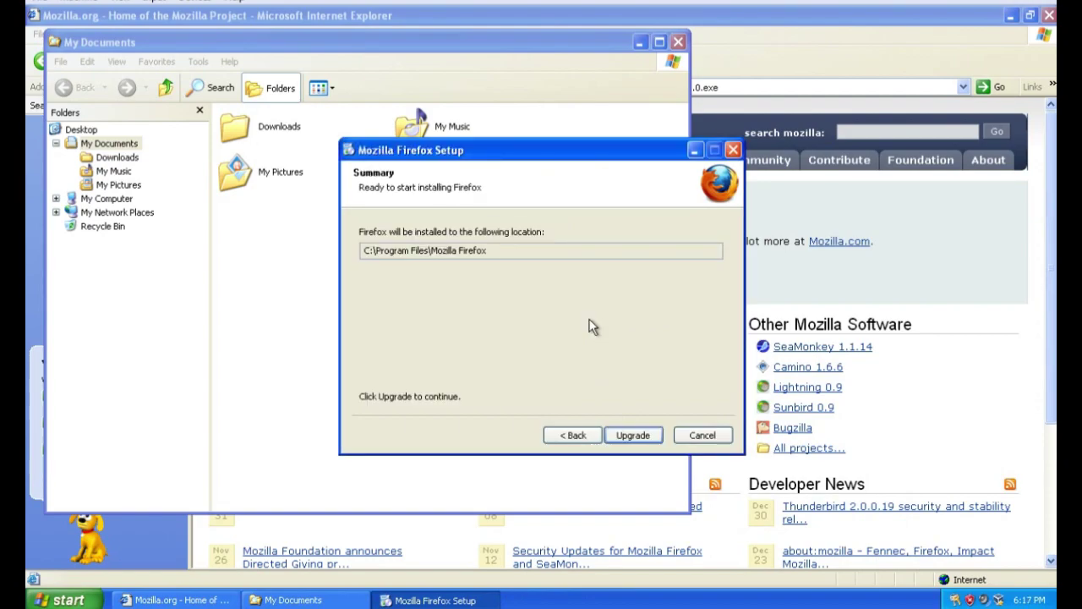
left_click(643, 442)
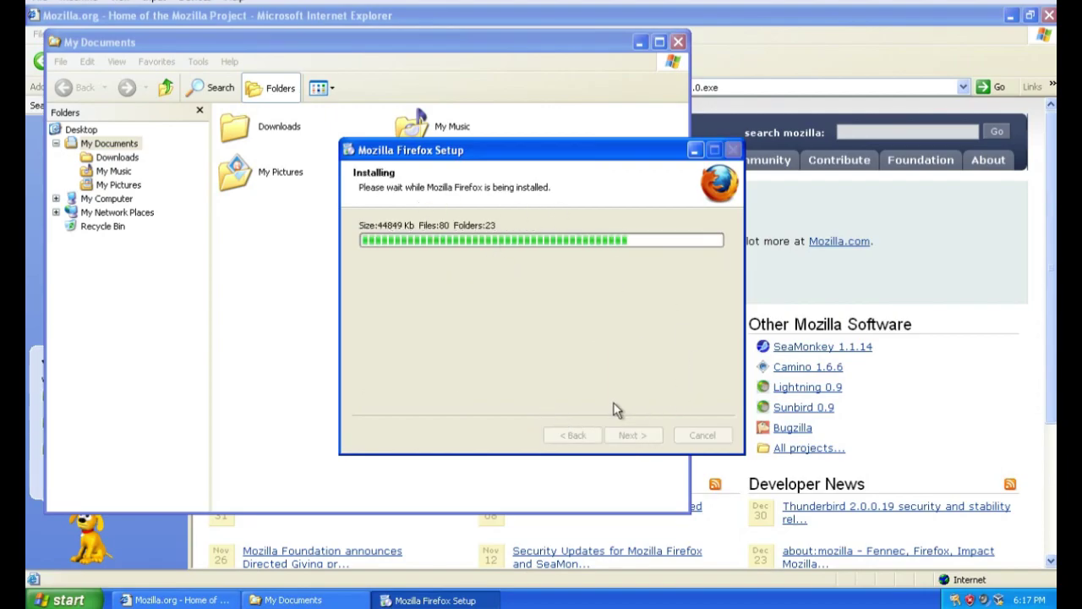
left_click(632, 435)
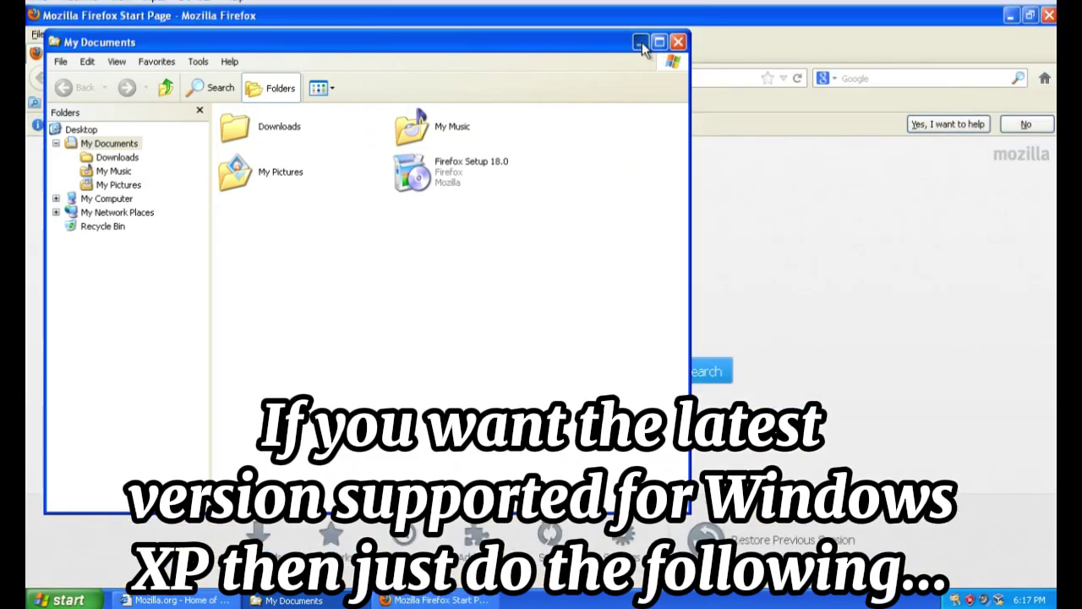
- Load mozilla.org from Firefox's address bar
left_click(640, 43)
left_click(276, 79)
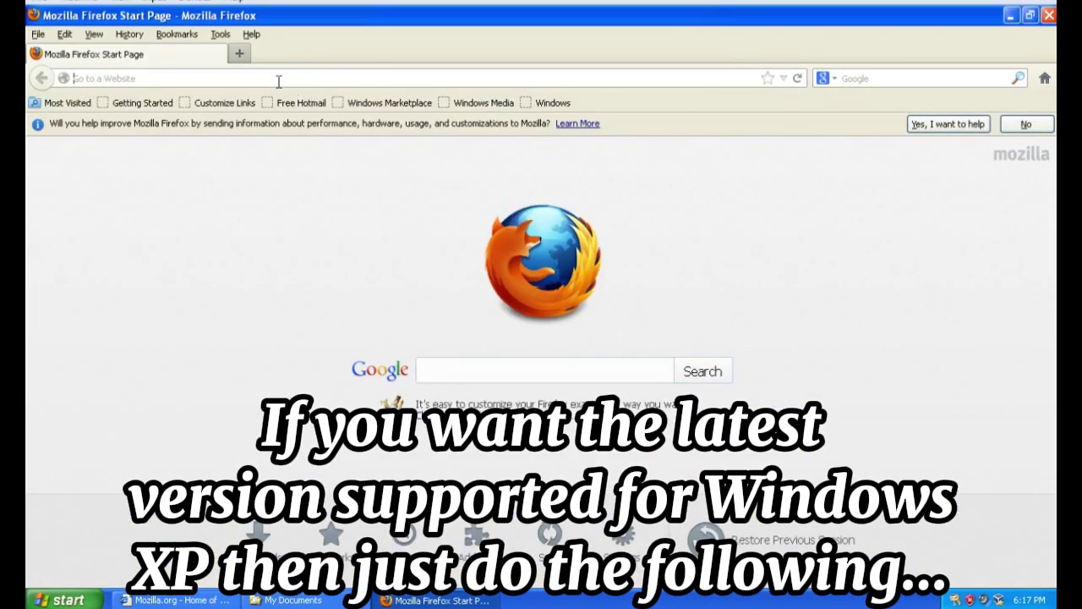
type("moz")
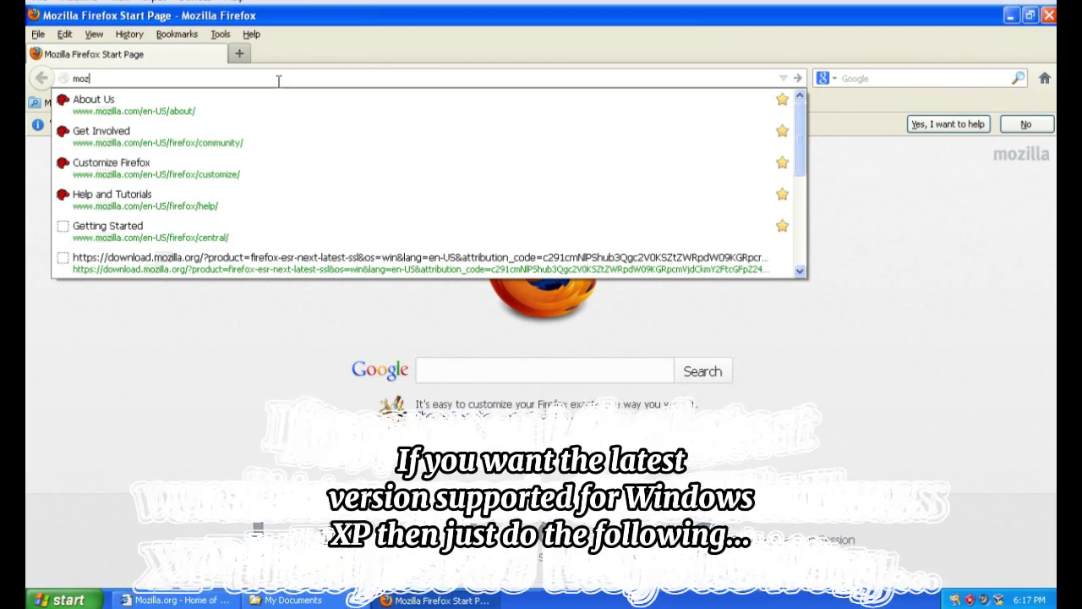
type("l")
key("BackSpace")
key("BackSpace")
key("BackSpace")
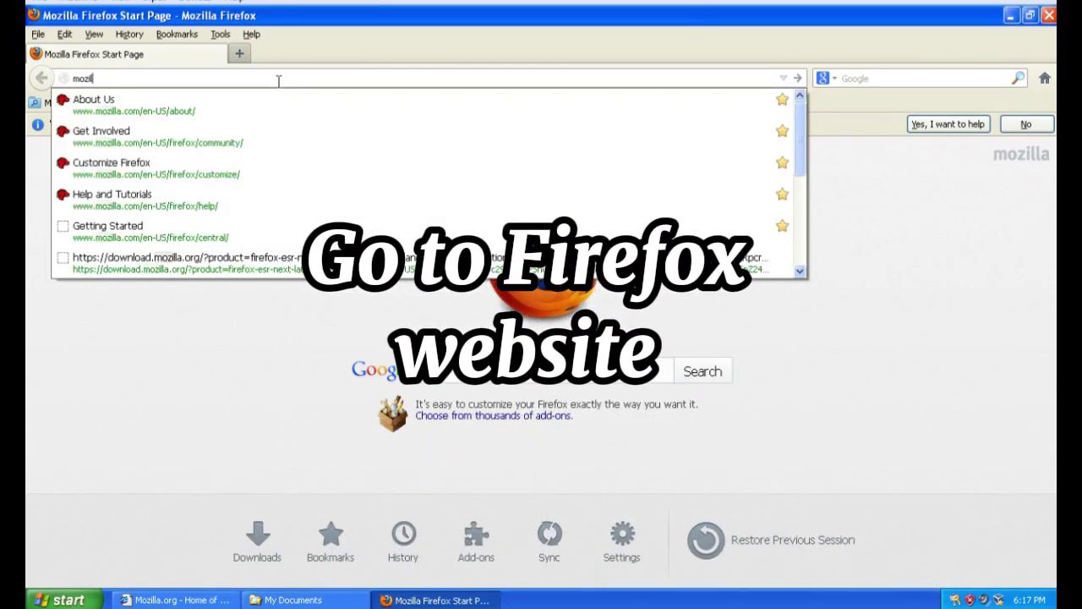
type("la.org")
key("Return")
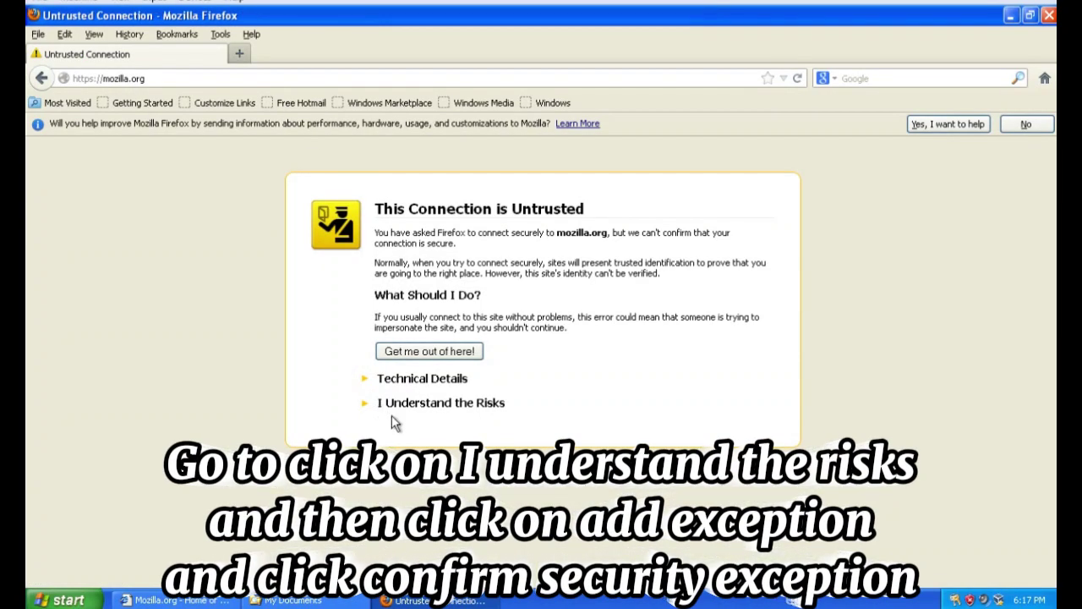
- Add and confirm a security exception for mozilla.org's untrusted certificate
left_click(372, 406)
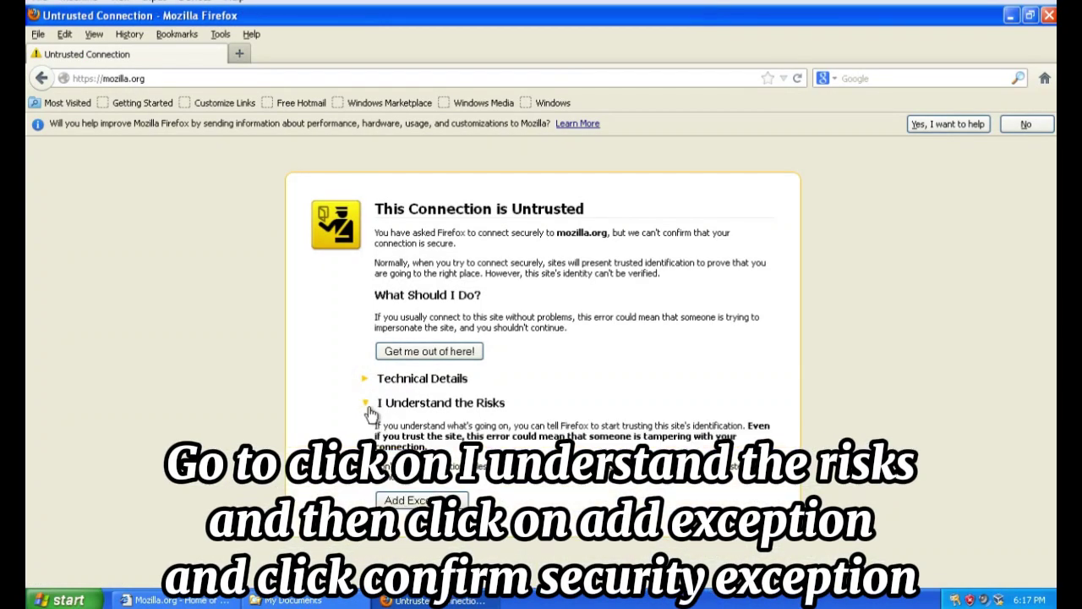
left_click(421, 501)
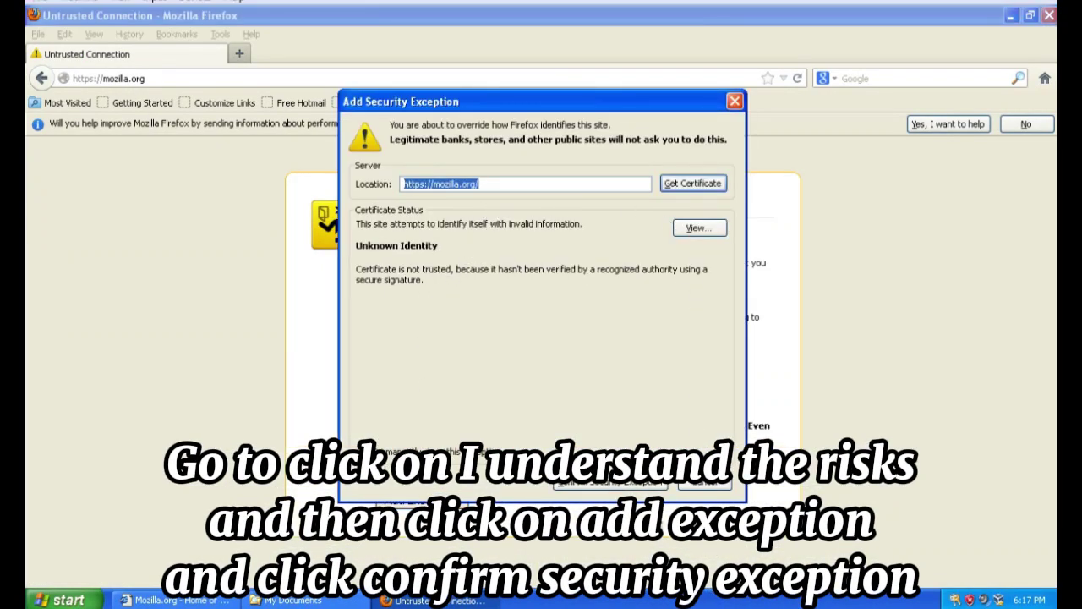
left_click(589, 489)
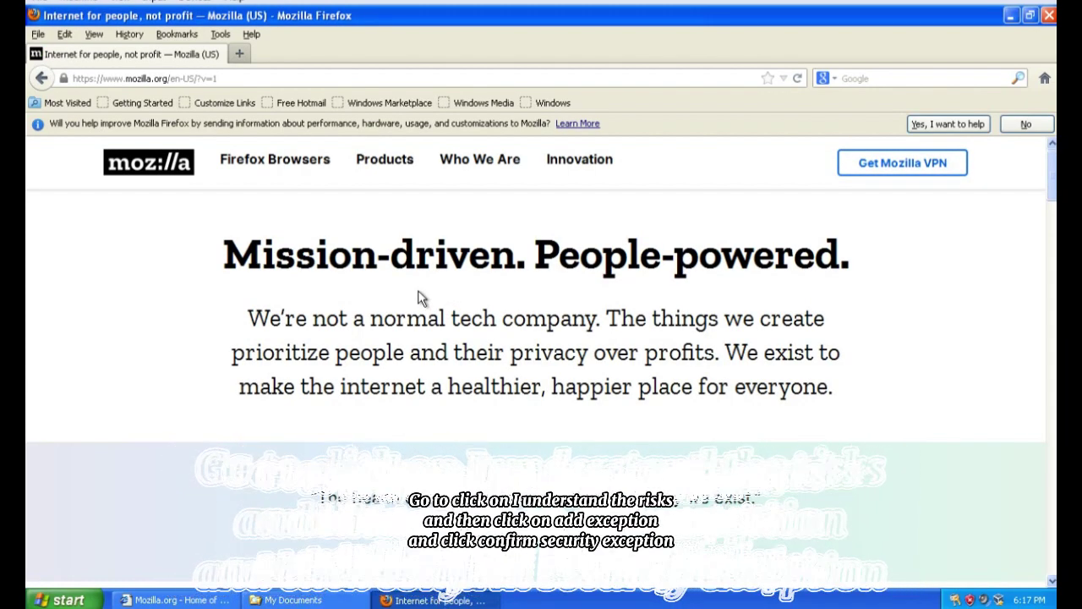
- From the Firefox for Desktop page, save the Firefox ESR 32-bit installer (Firefox Setup 52.9.0esr.exe)
left_click(310, 175)
mouse_move(298, 173)
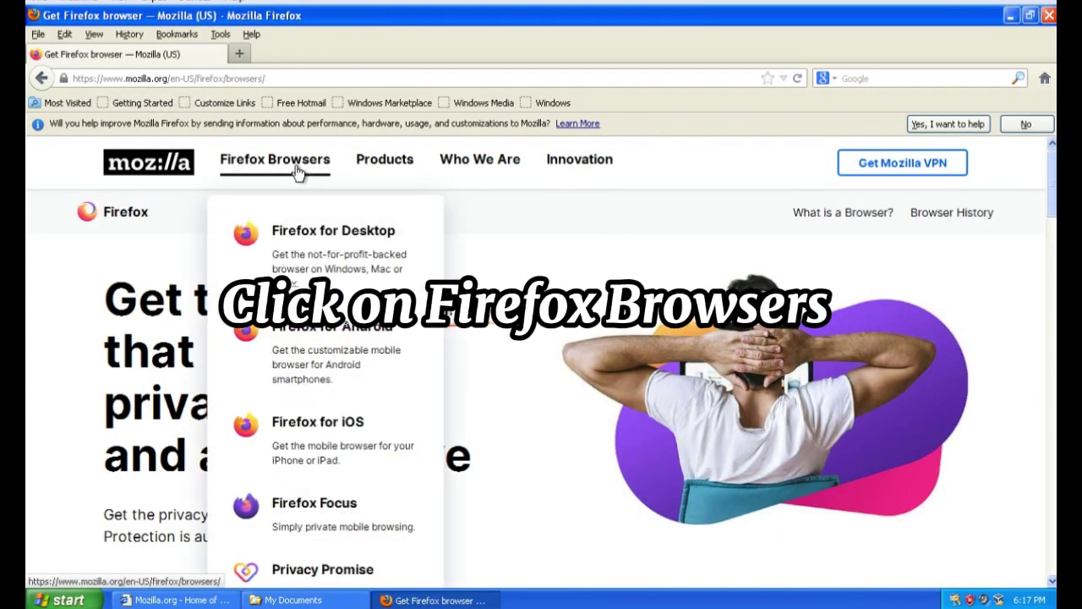
left_click(285, 241)
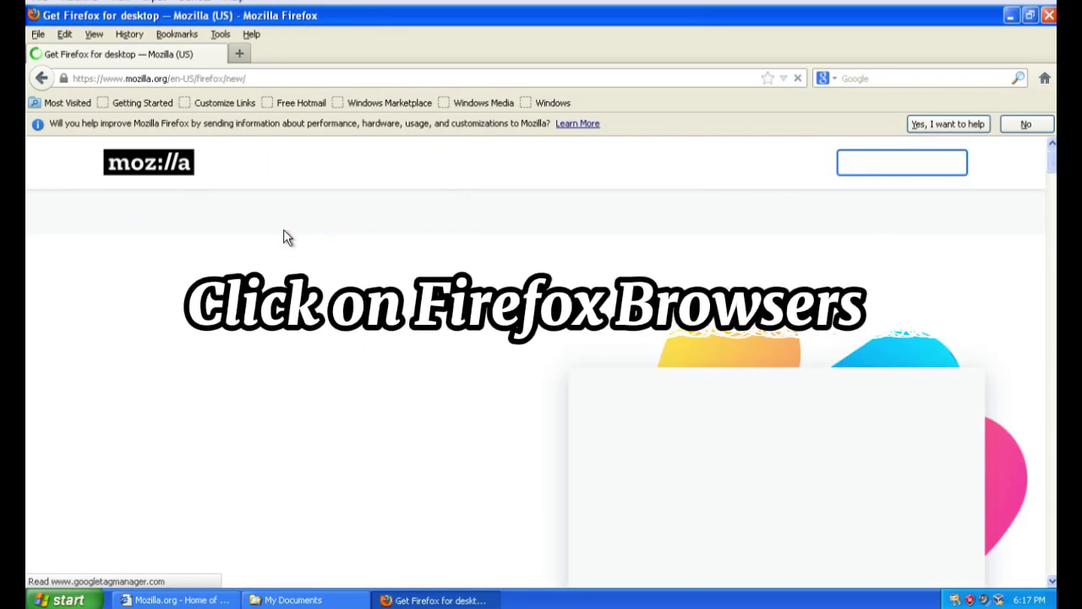
scroll(254, 322, "down", 3)
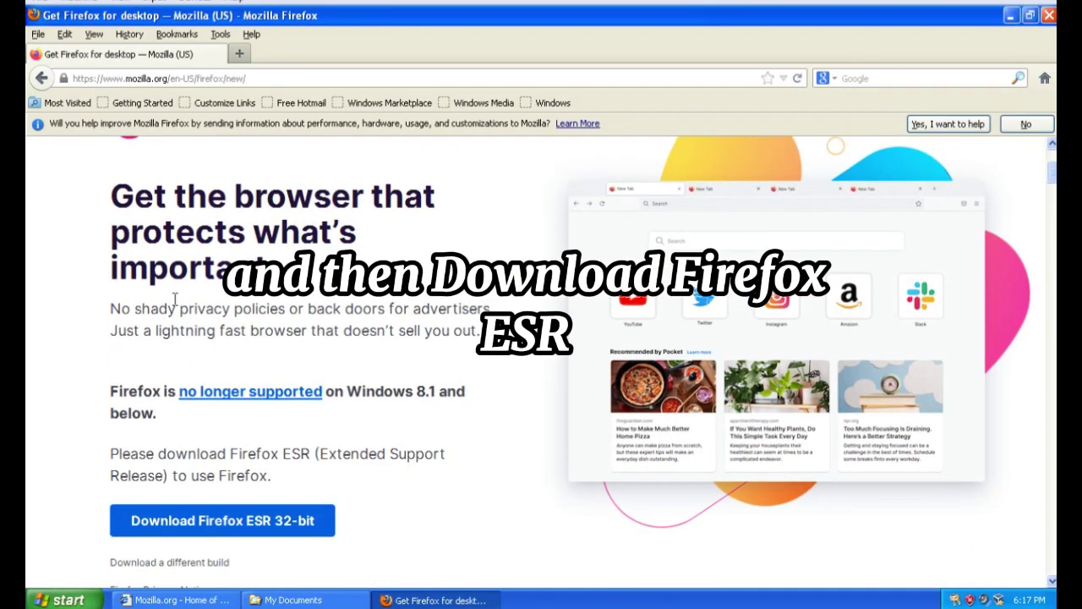
scroll(199, 444, "down", 2)
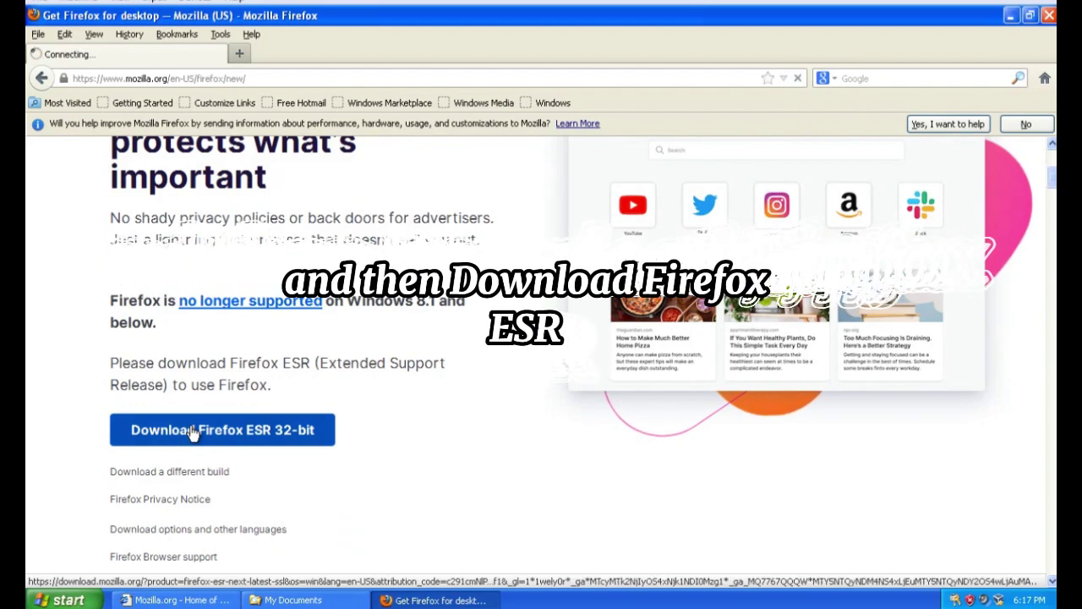
left_click(193, 431)
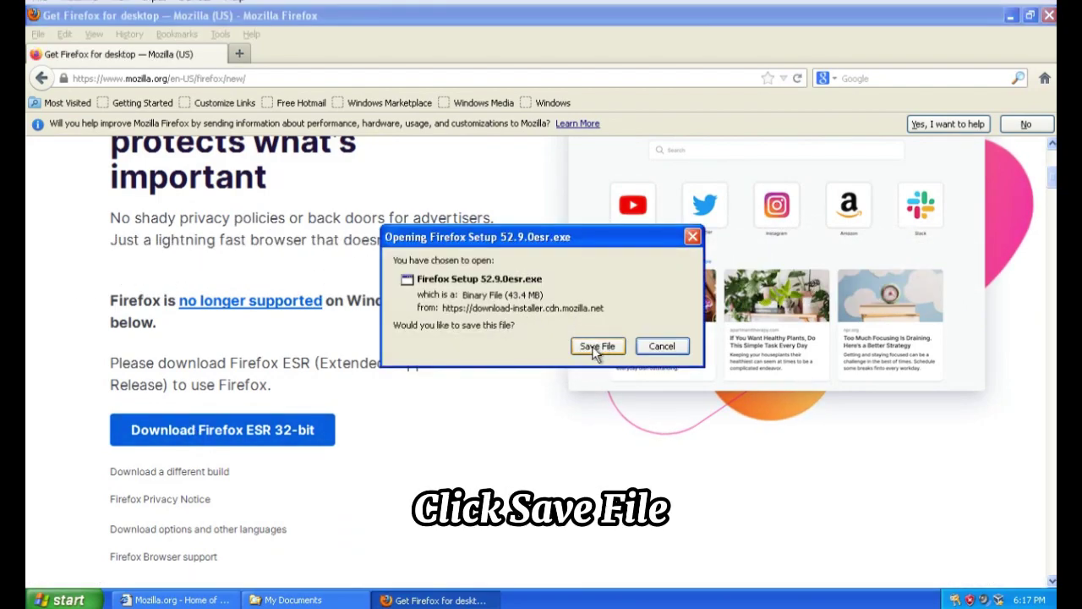
left_click(597, 346)
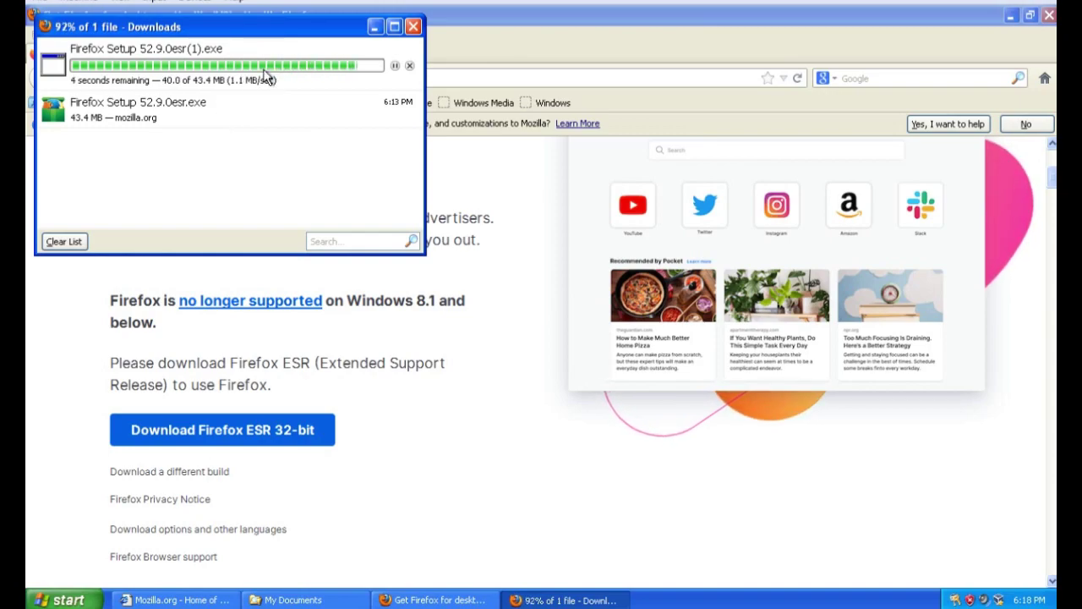
- Run Firefox Setup 52.9.0esr.exe from the Downloads window, accepting the executable and security warnings
double_click(160, 99)
left_click(218, 171)
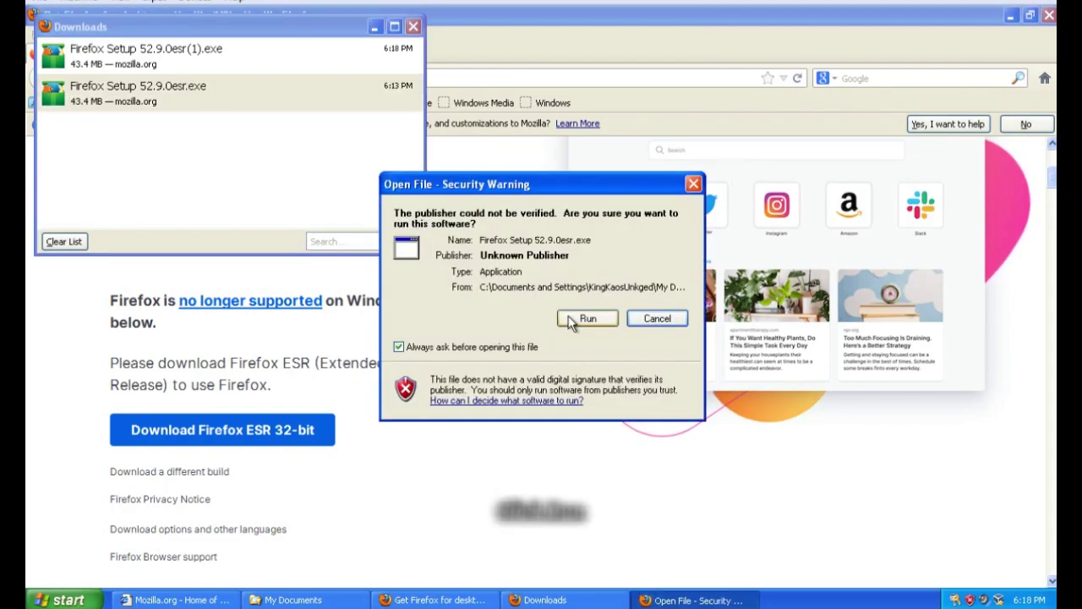
left_click(584, 319)
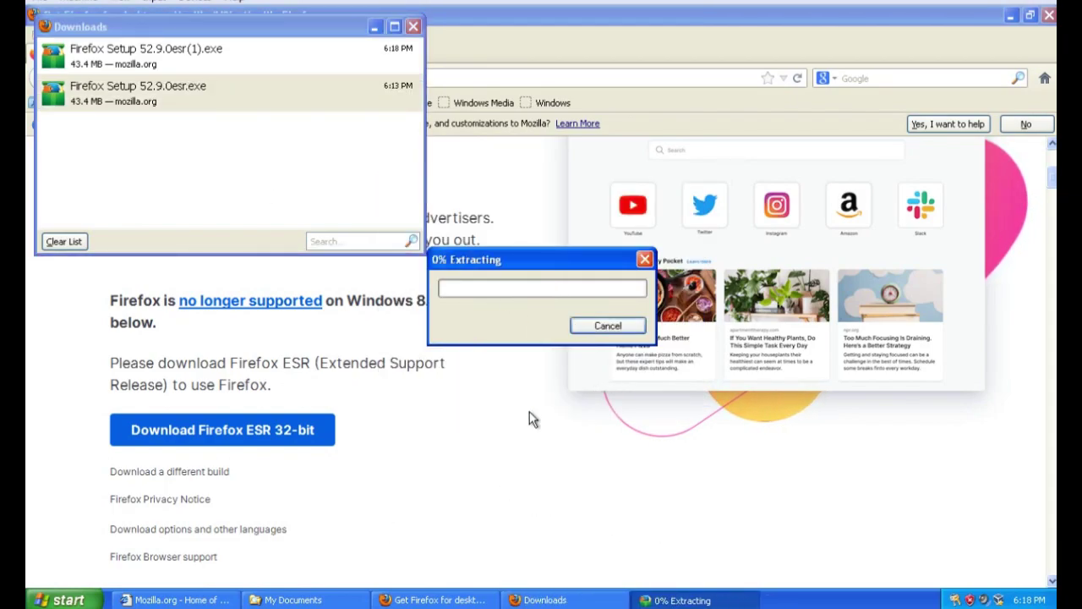
left_click(635, 520)
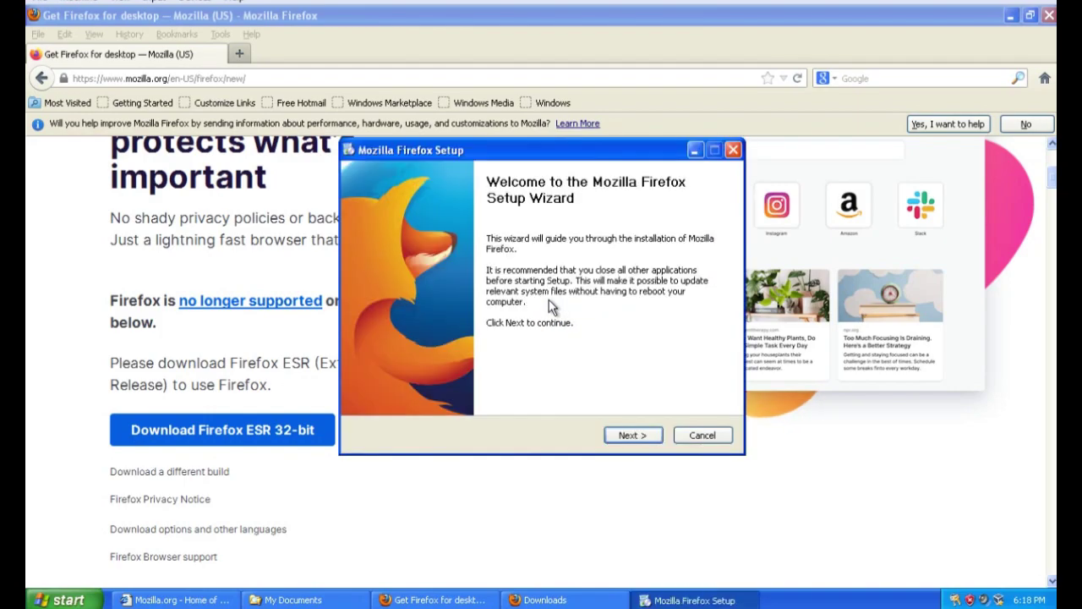
- Advance to the setup type, close the running Firefox, and minimize Internet Explorer
left_click(630, 435)
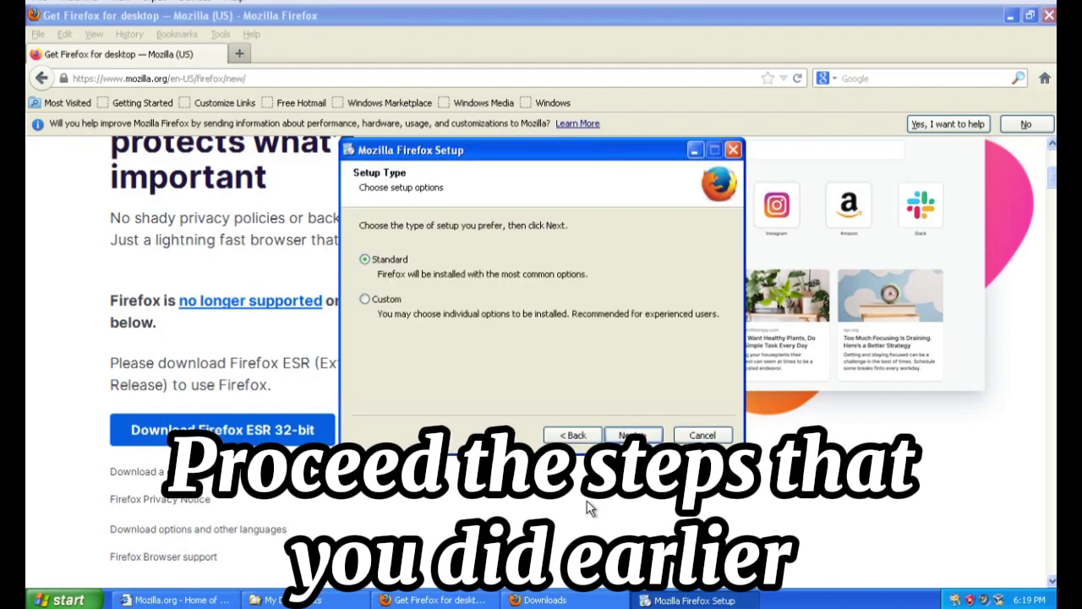
left_click(629, 435)
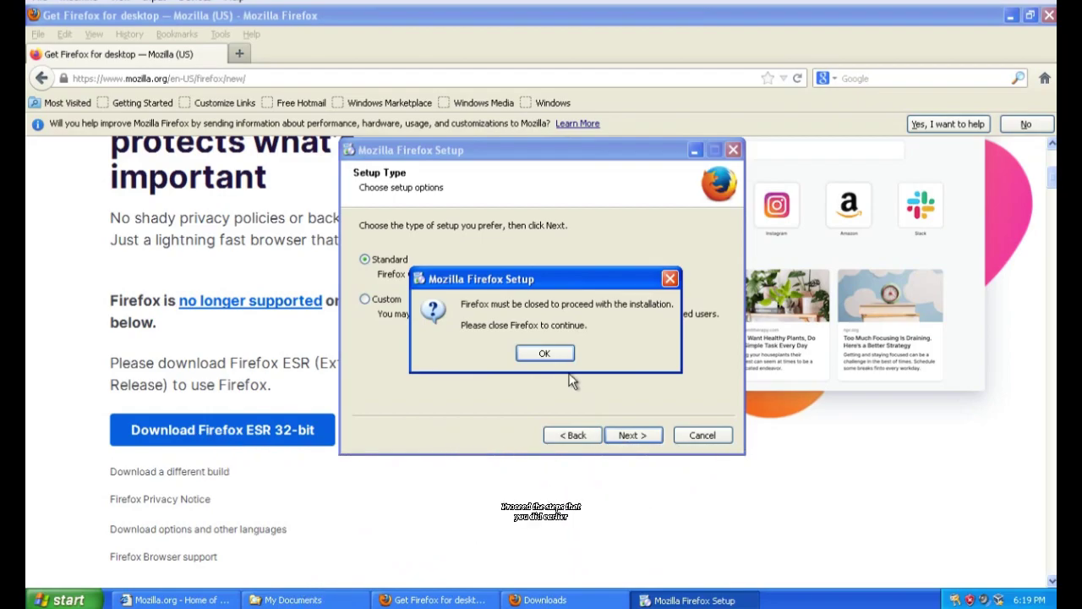
left_click(1049, 15)
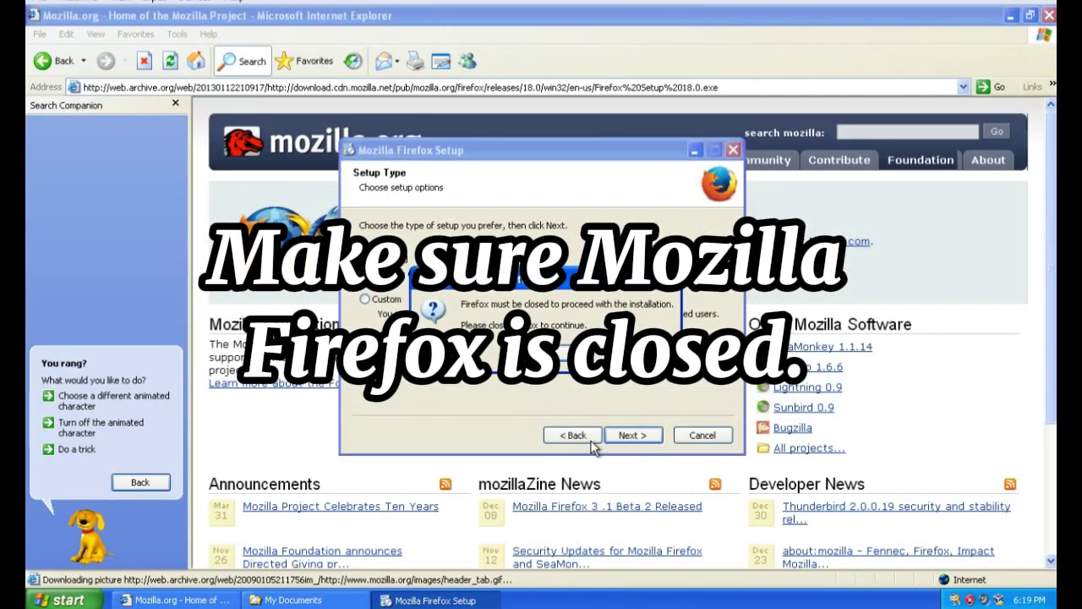
left_click(1010, 15)
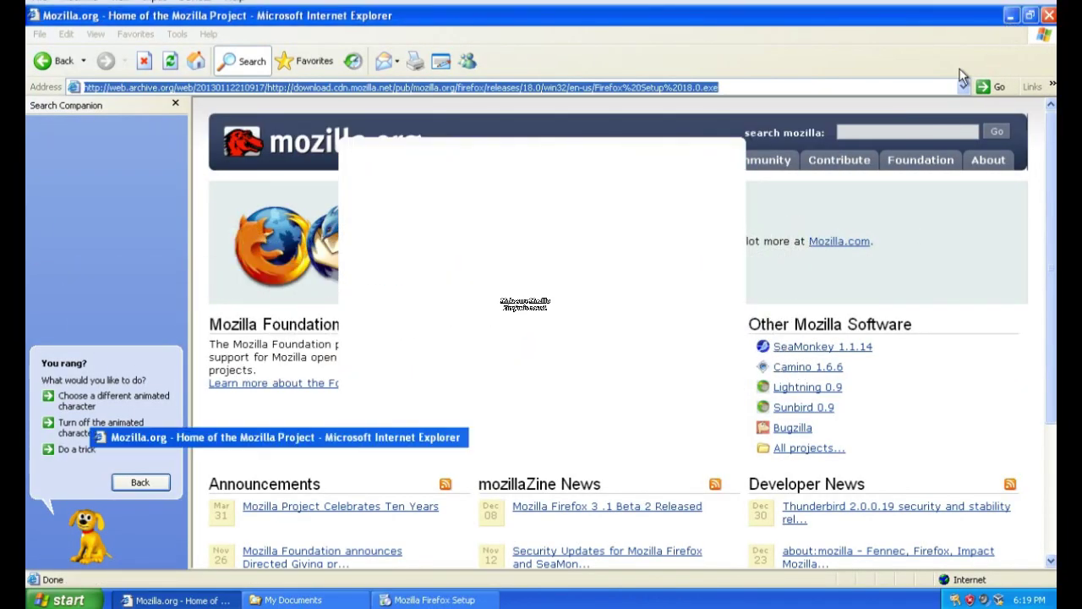
left_click(542, 352)
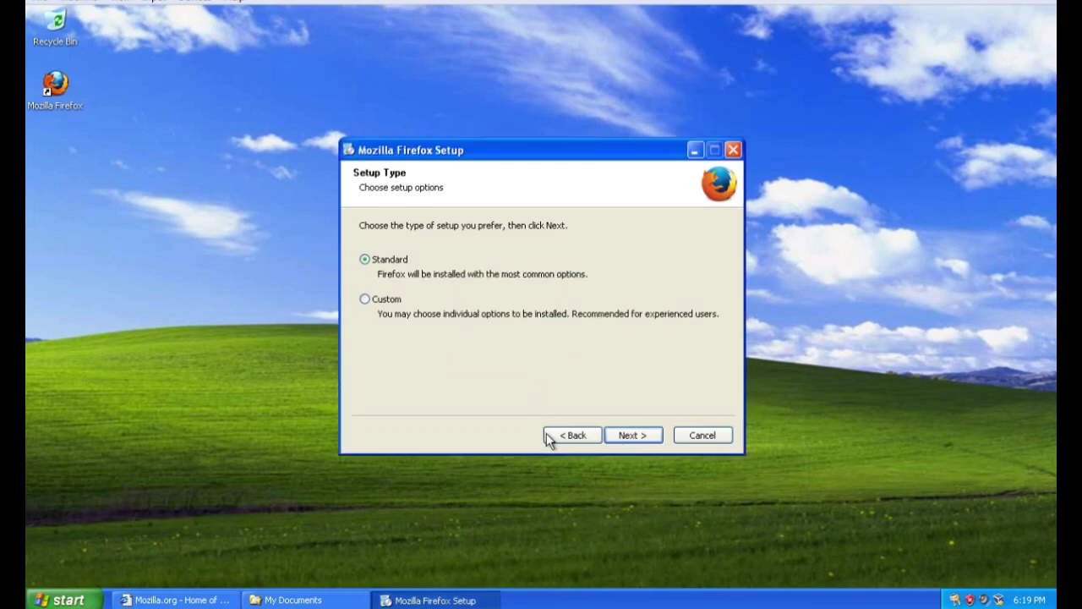
- Complete the Standard upgrade to Firefox 52.9.0esr and relaunch Firefox
left_click(633, 435)
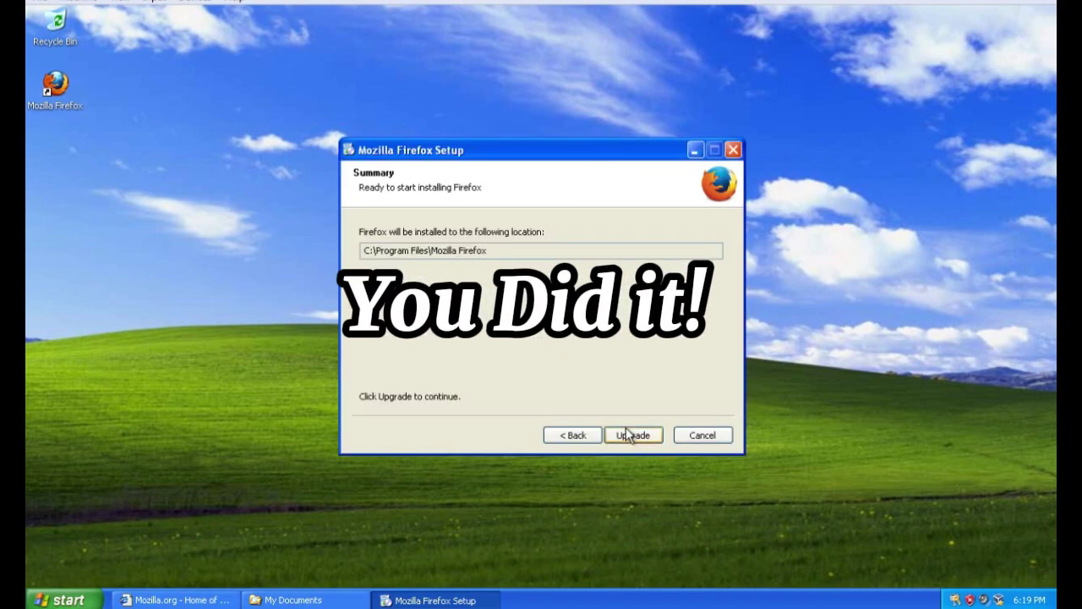
left_click(627, 434)
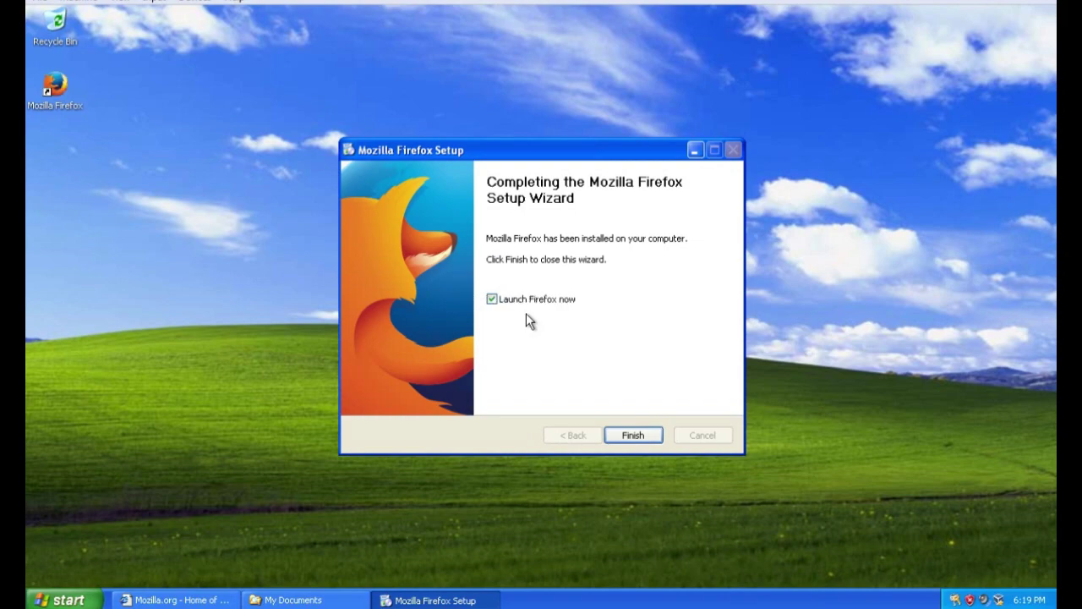
left_click(639, 438)
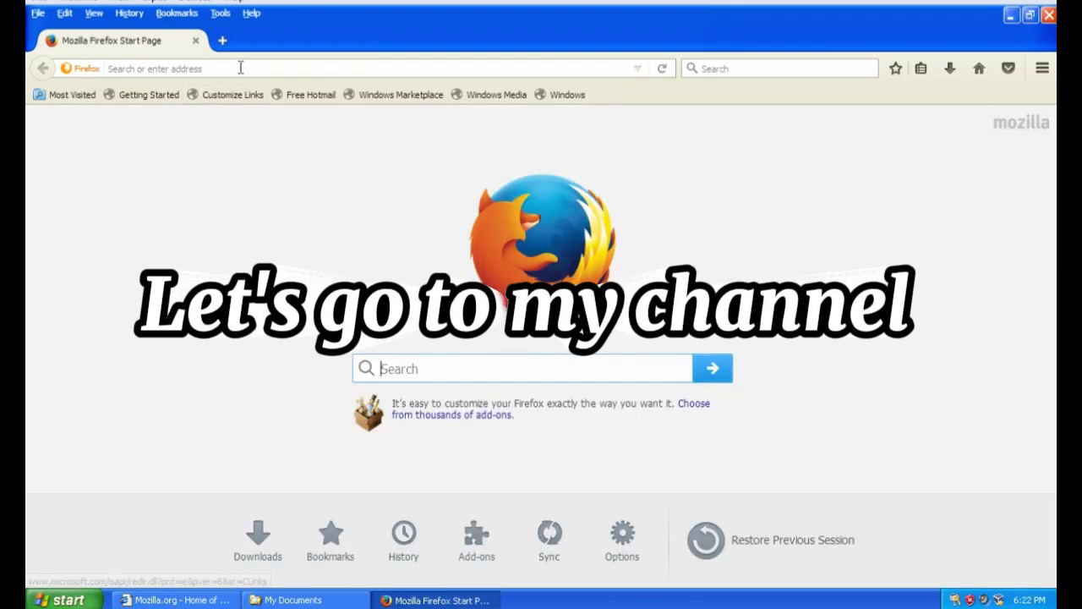
- Go to the YouTube channel by entering youtube.com/ followed by the channel handle
left_click(240, 68)
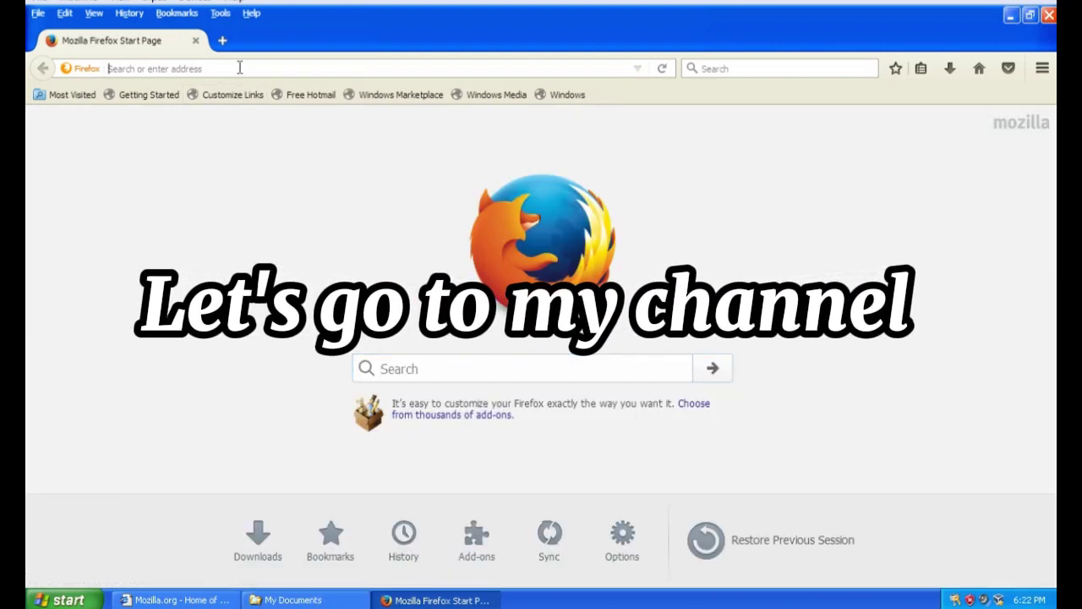
type("youtube.com/")
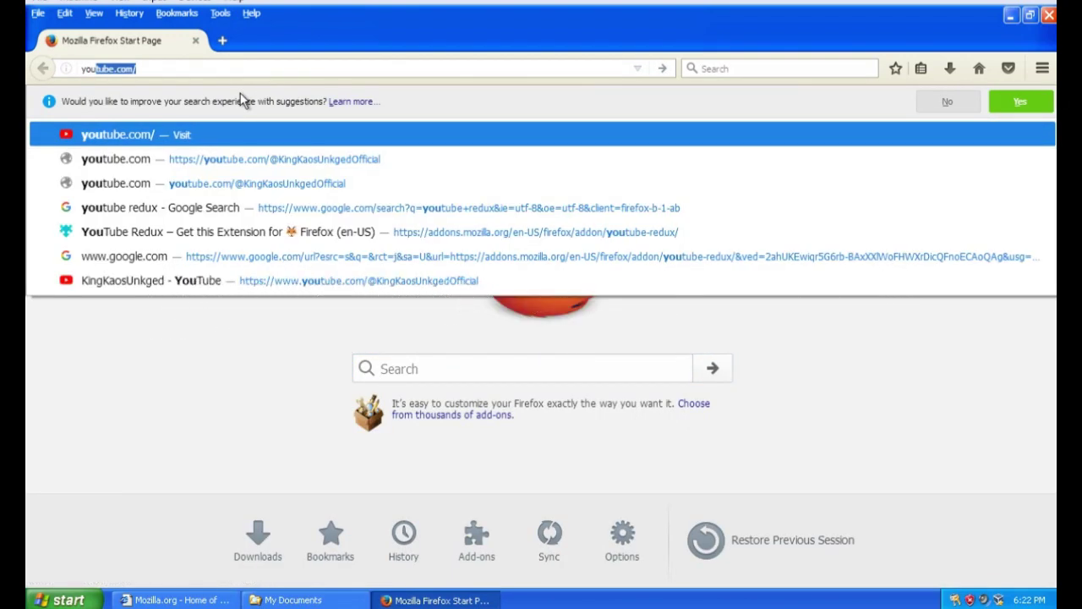
key("Right")
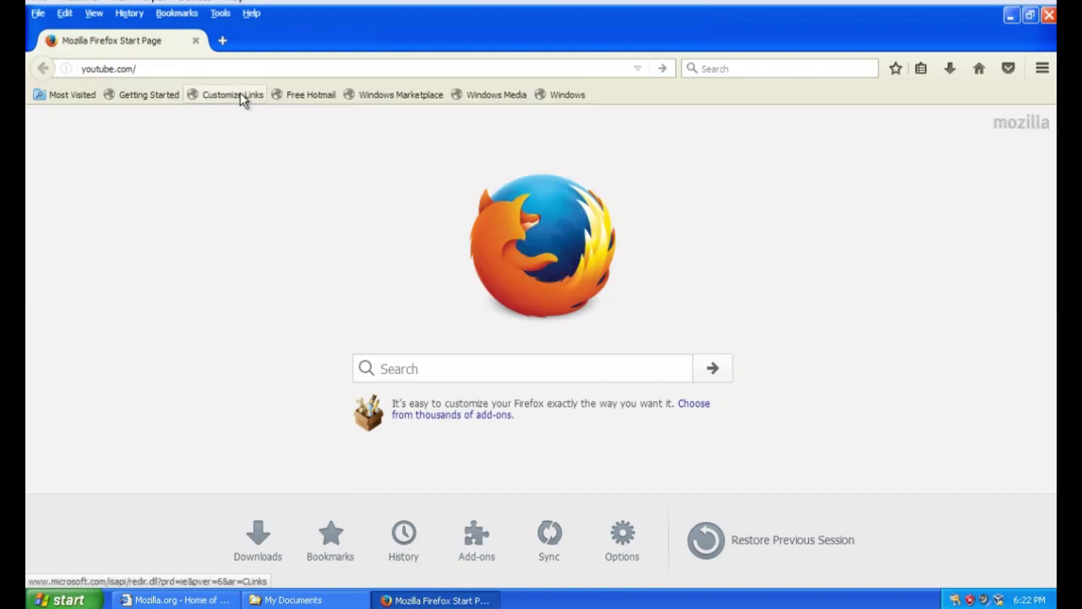
type("@KingKaosUnkgedOfficial")
key("Return")
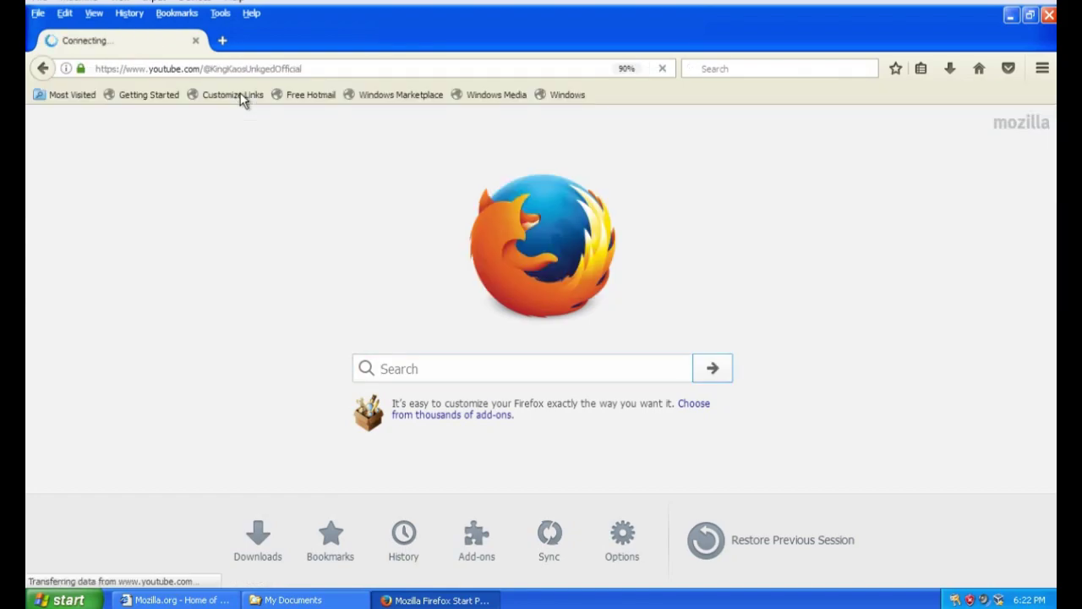